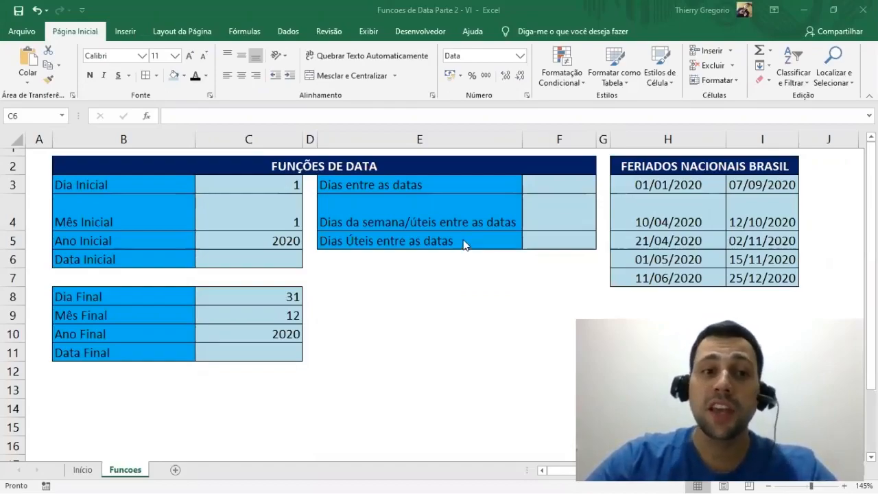
Build the initial date in C6 with the DATA function, using C5 as year, C4 as month and C3 as day
{"action": "left_click", "coordinate": [254, 184]}
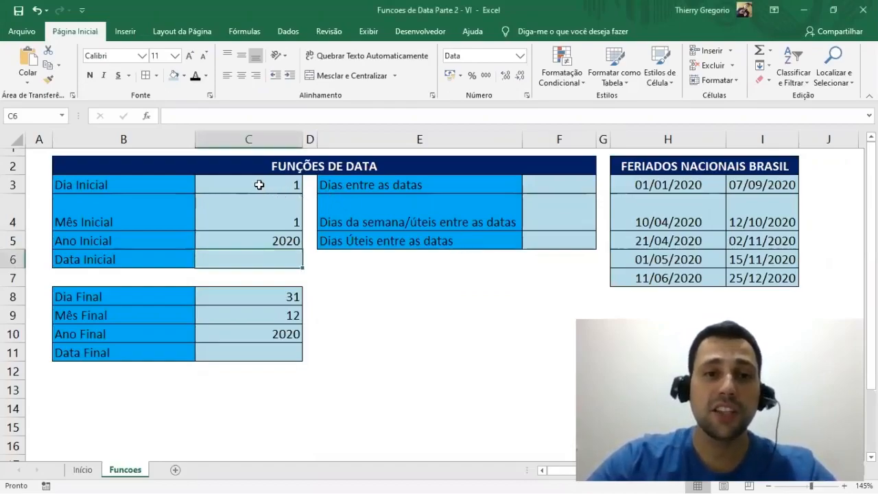
{"action": "left_click", "coordinate": [259, 212]}
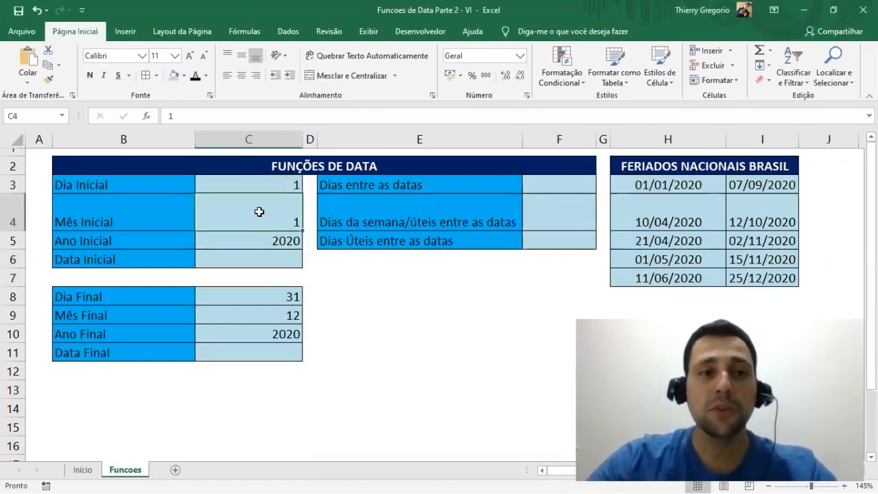
{"action": "left_click", "coordinate": [269, 243]}
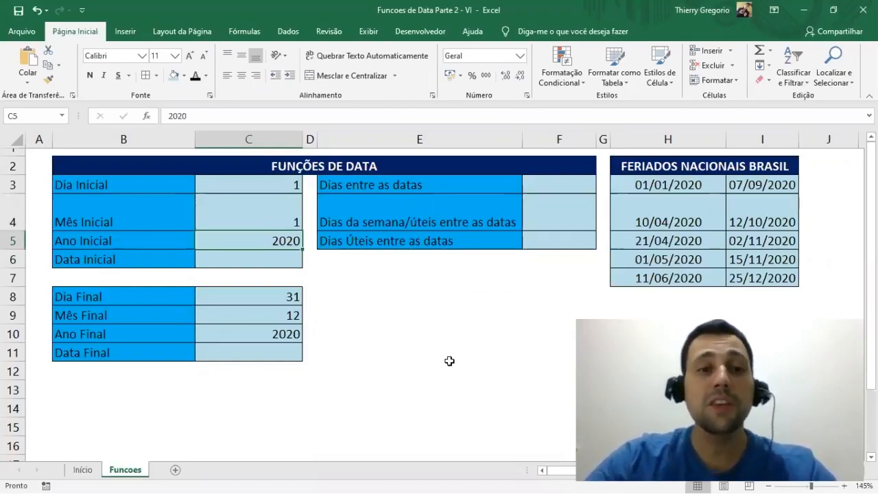
{"action": "left_click", "coordinate": [278, 261]}
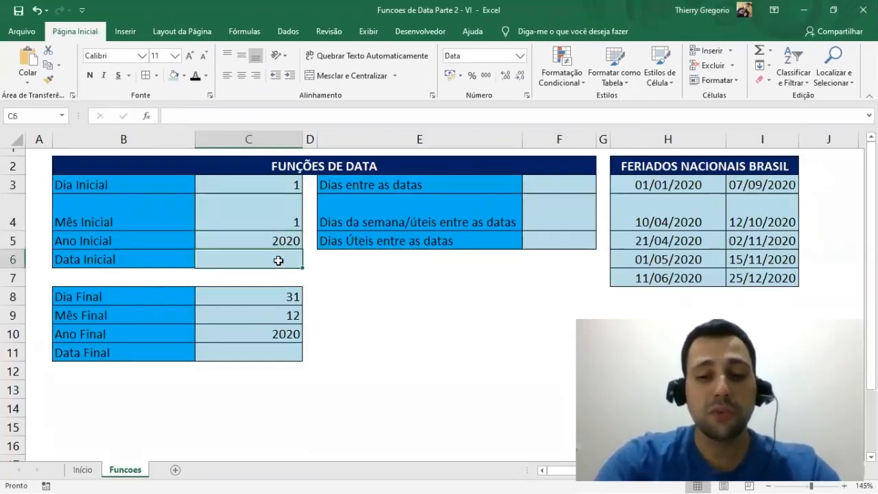
{"action": "type", "text": "=DATA("}
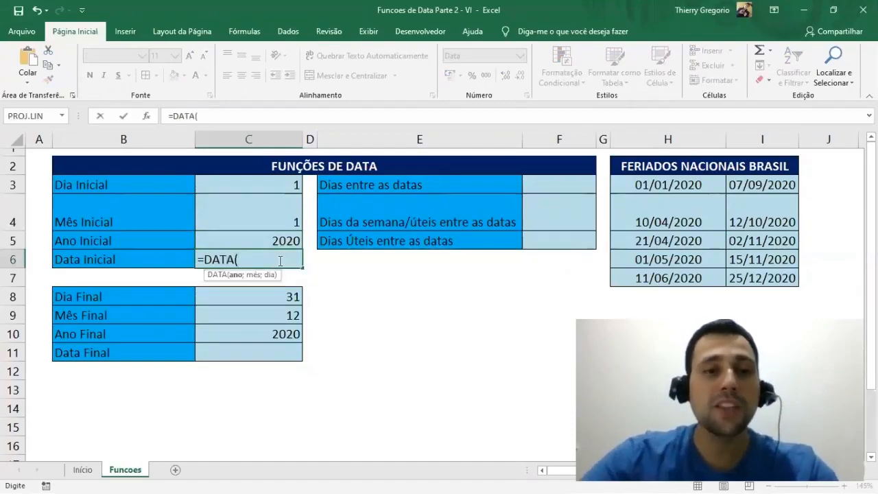
{"action": "left_click", "coordinate": [146, 116]}
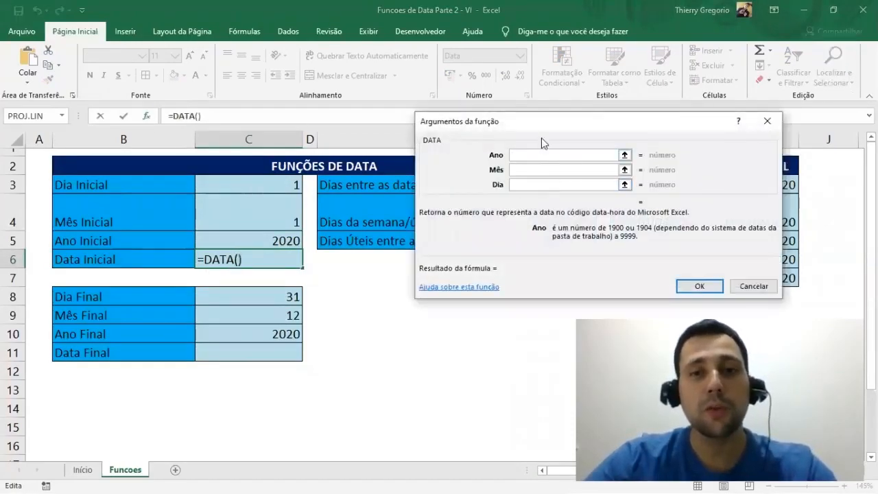
{"action": "left_click", "coordinate": [282, 240]}
{"action": "key", "text": "Tab"}
{"action": "left_click", "coordinate": [273, 219]}
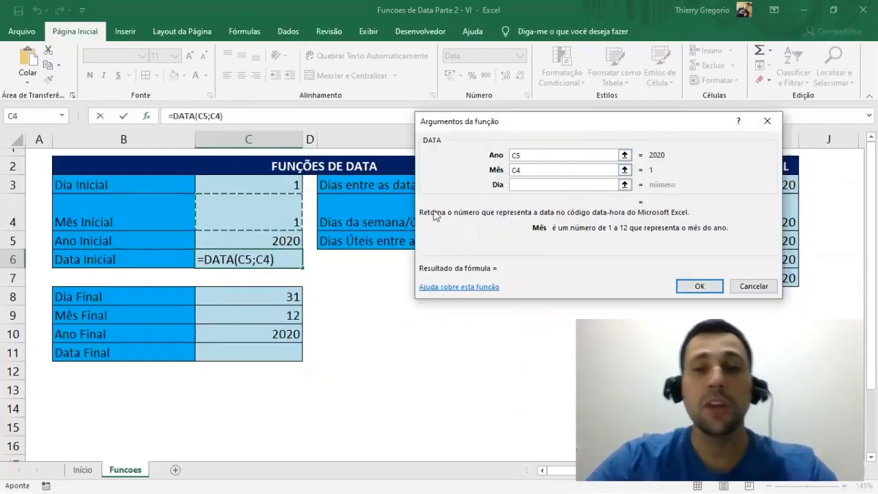
{"action": "left_click", "coordinate": [525, 184]}
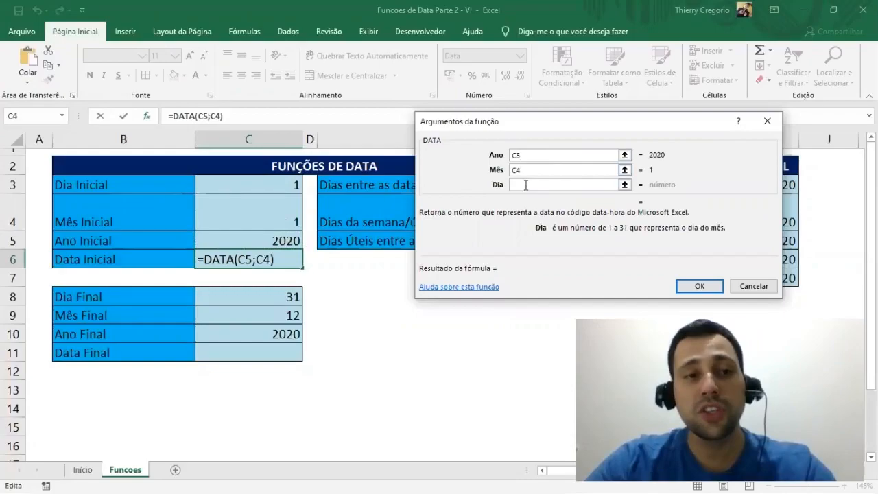
{"action": "left_click", "coordinate": [260, 183]}
{"action": "left_click", "coordinate": [700, 286]}
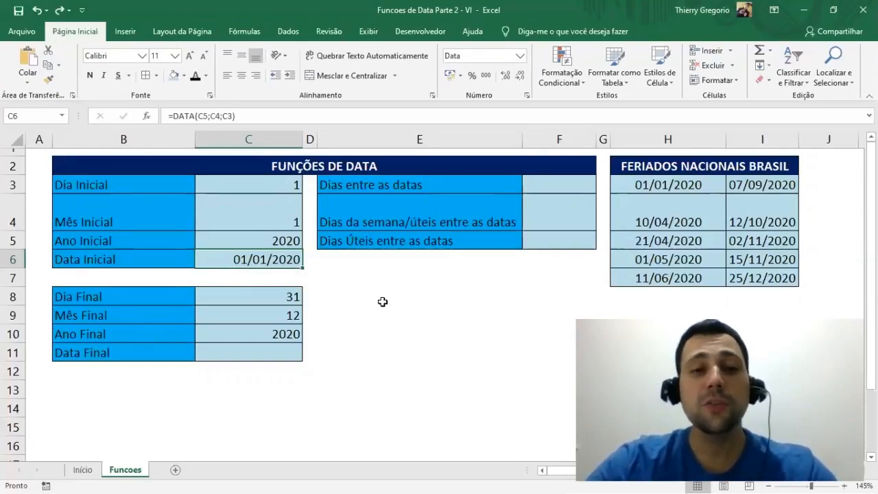
Change the number format of the initial date in C6 to Geral
{"action": "right_click", "coordinate": [277, 260]}
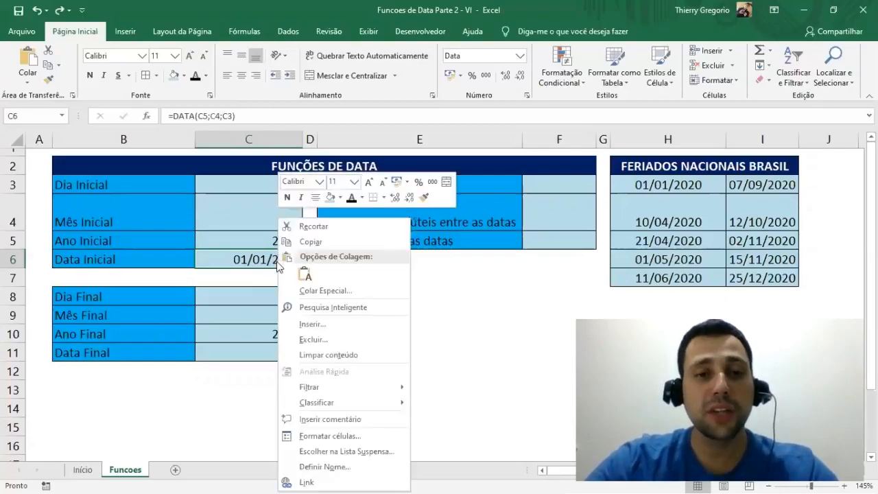
{"action": "left_click", "coordinate": [310, 435]}
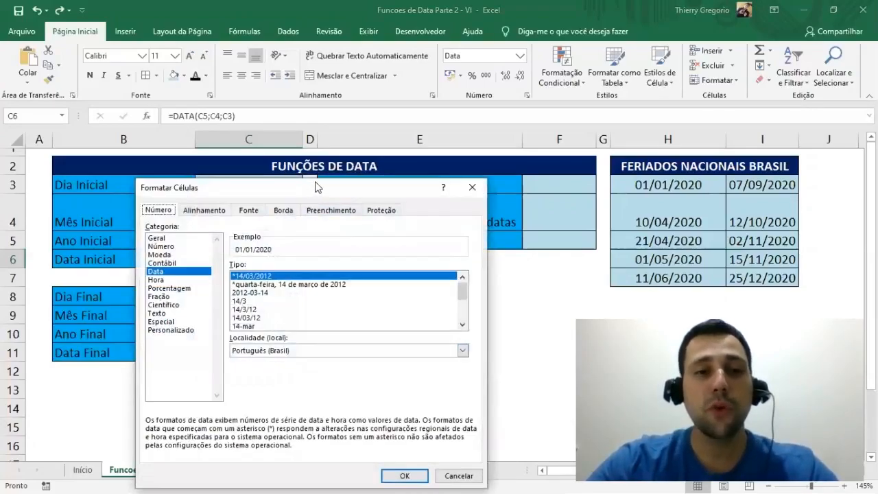
{"action": "left_click_drag", "start_coordinate": [316, 187], "coordinate": [385, 184]}
{"action": "left_click", "coordinate": [248, 236]}
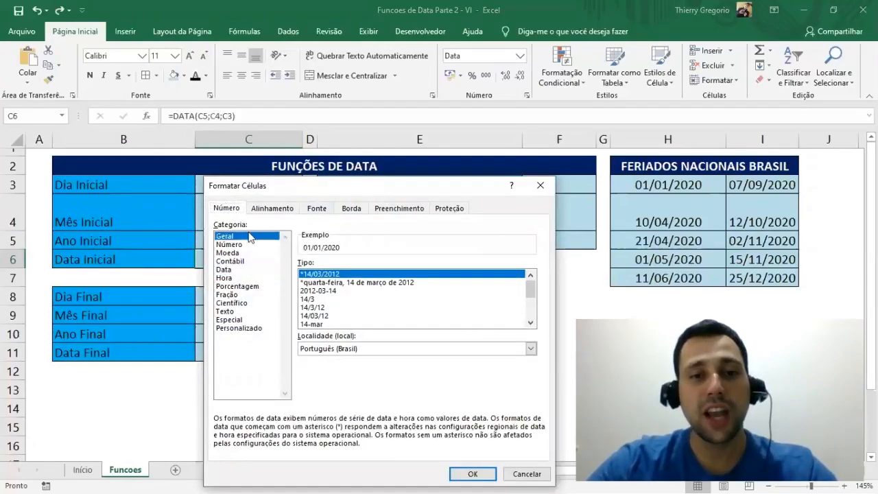
{"action": "left_click", "coordinate": [473, 474]}
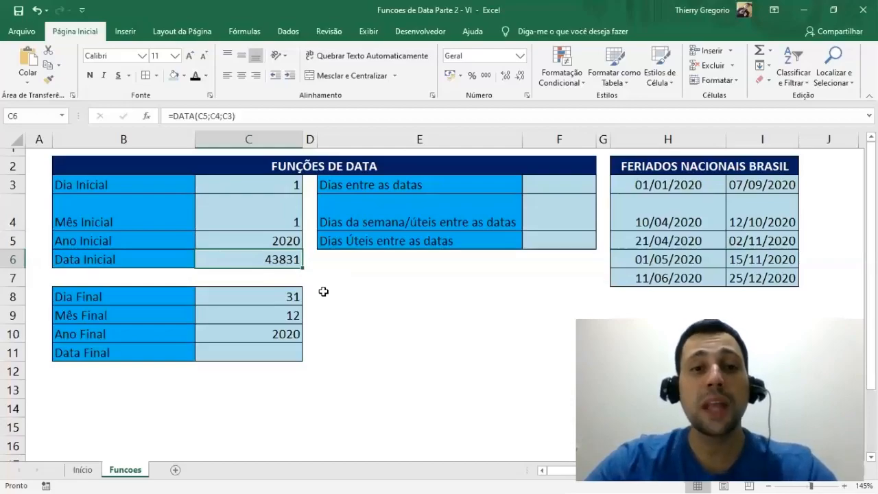
Set the number format of the initial date cell C6 to the Data category
{"action": "key", "text": "ctrl+1"}
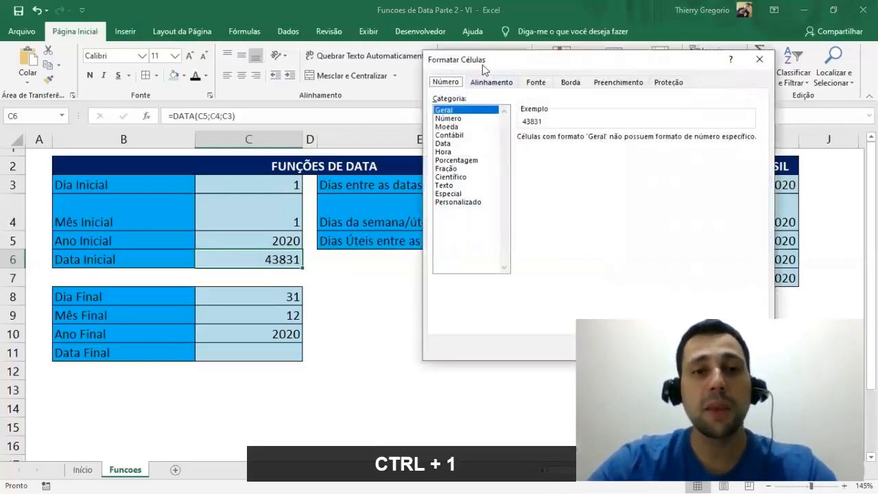
{"action": "left_click_drag", "start_coordinate": [482, 65], "coordinate": [279, 148]}
{"action": "left_click", "coordinate": [258, 226]}
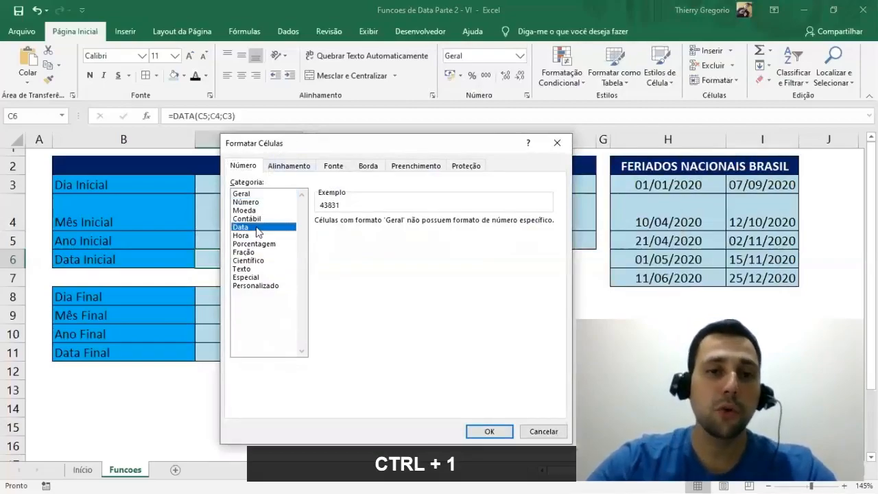
{"action": "left_click", "coordinate": [499, 431]}
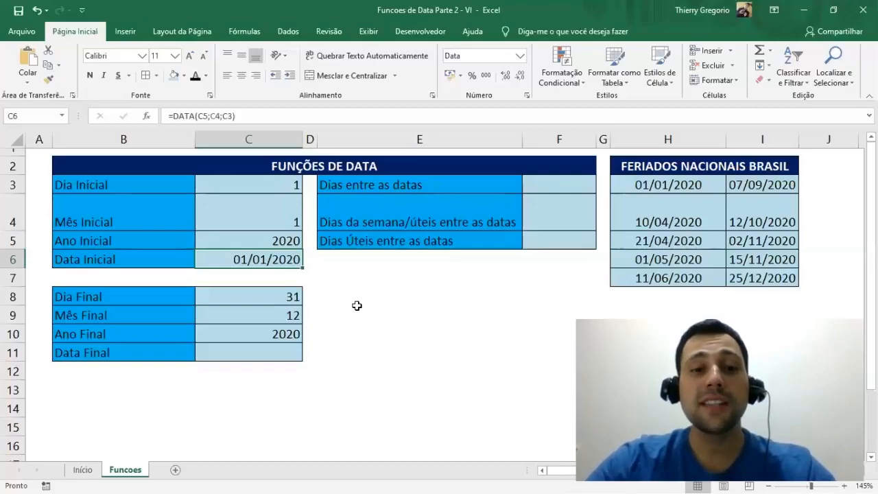
Build the final date in C11 with the formula =DATA(C10;C9;C8), combining the final year, month and day
{"action": "left_click", "coordinate": [289, 293]}
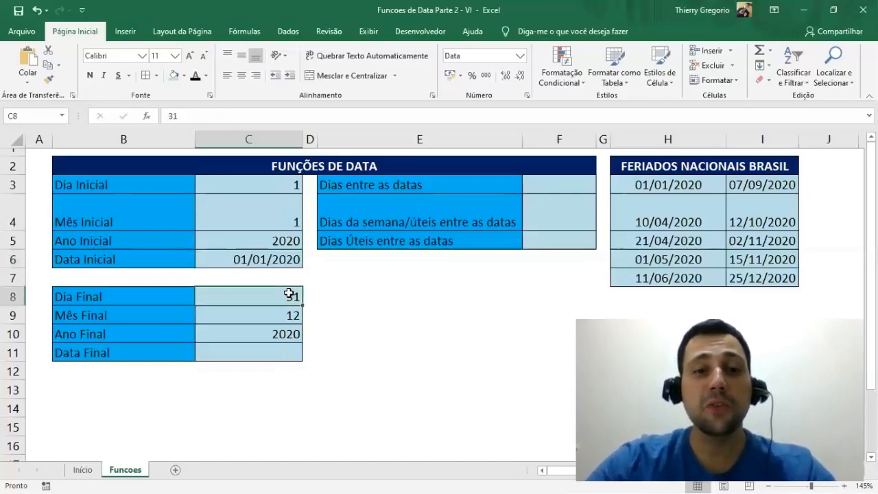
{"action": "left_click", "coordinate": [288, 316]}
{"action": "left_click", "coordinate": [286, 336]}
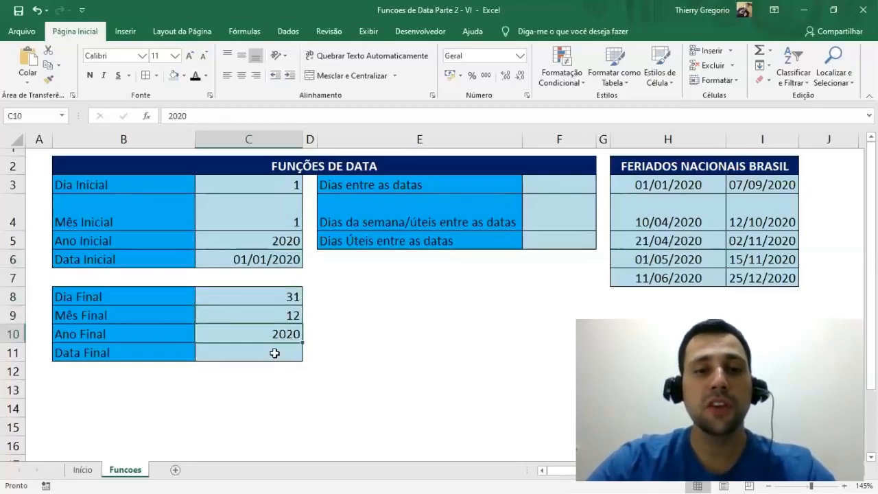
{"action": "left_click", "coordinate": [275, 352]}
{"action": "type", "text": "=DATA("}
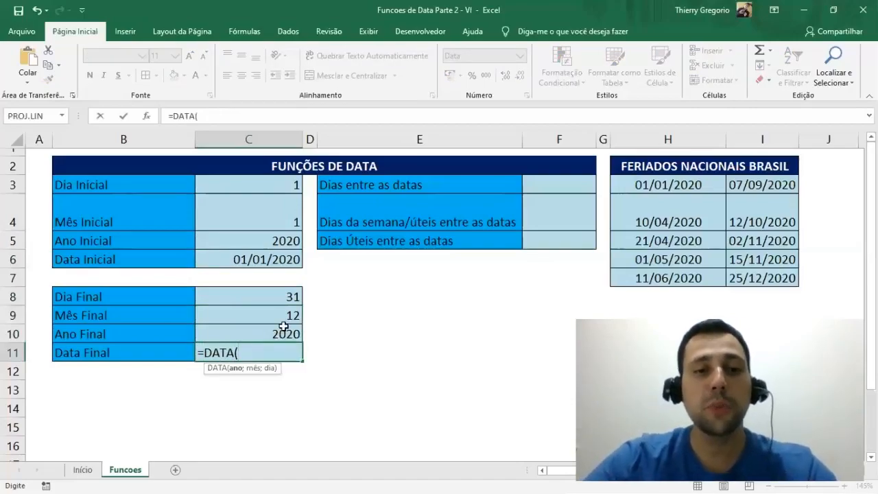
{"action": "left_click", "coordinate": [278, 336]}
{"action": "type", "text": ";"}
{"action": "left_click", "coordinate": [287, 313]}
{"action": "type", "text": ";"}
{"action": "left_click", "coordinate": [281, 297]}
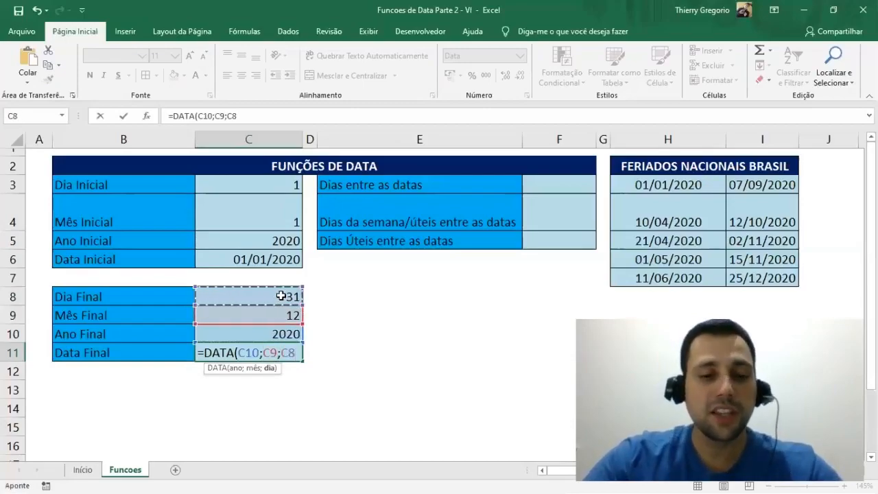
{"action": "type", "text": ")"}
{"action": "key", "text": "Return"}
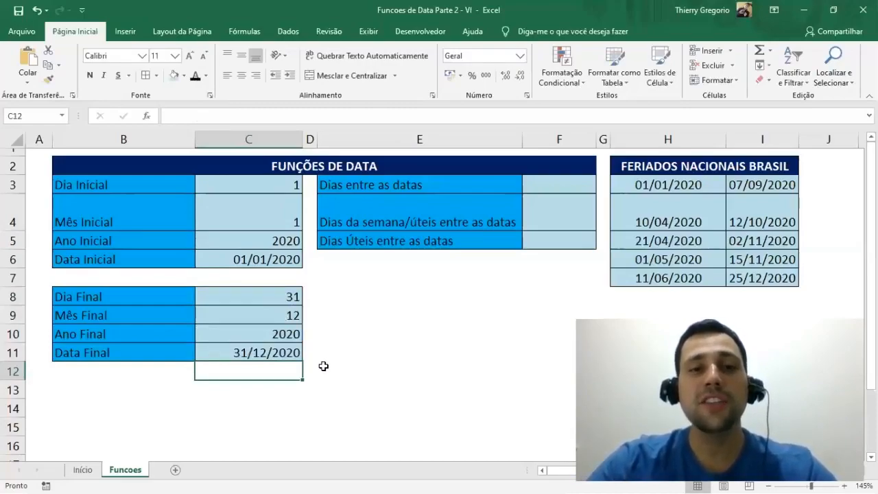
Calculate the days between the dates in F3 with the DIAS function, using C11 as final date and C6 as initial date
{"action": "left_click", "coordinate": [576, 182]}
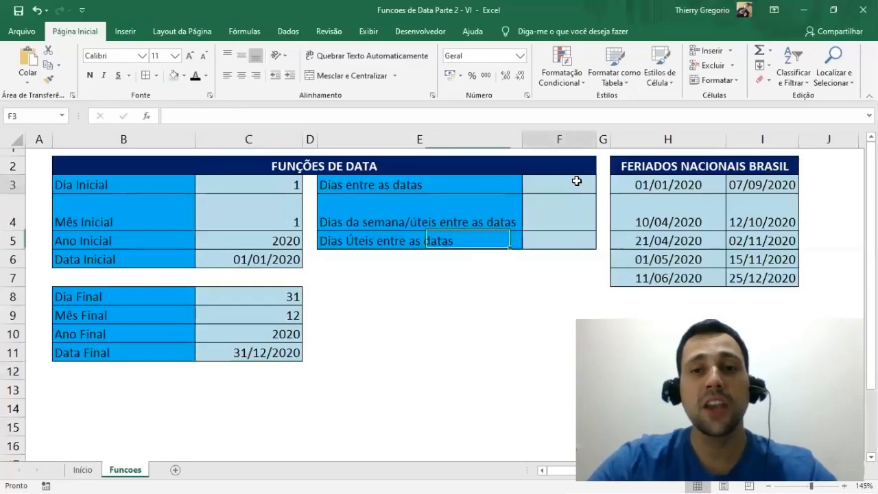
{"action": "type", "text": "=DIAS("}
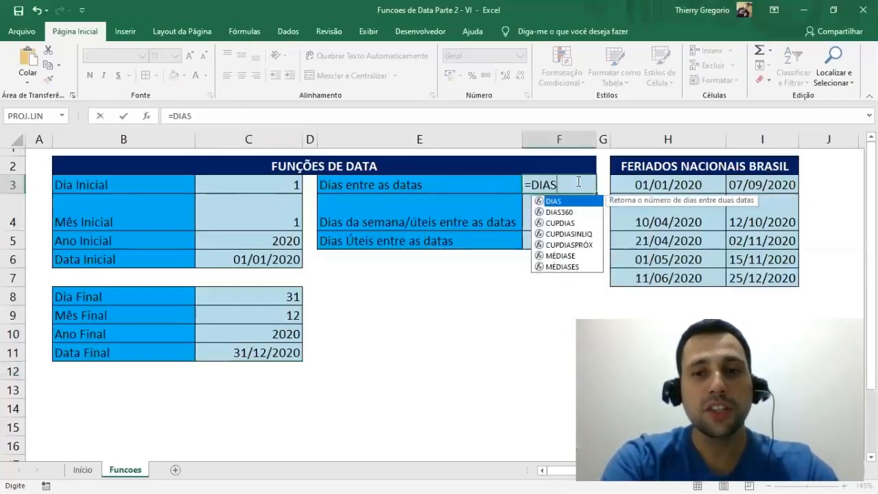
{"action": "left_click", "coordinate": [146, 116]}
{"action": "left_click_drag", "start_coordinate": [337, 213], "coordinate": [471, 123]}
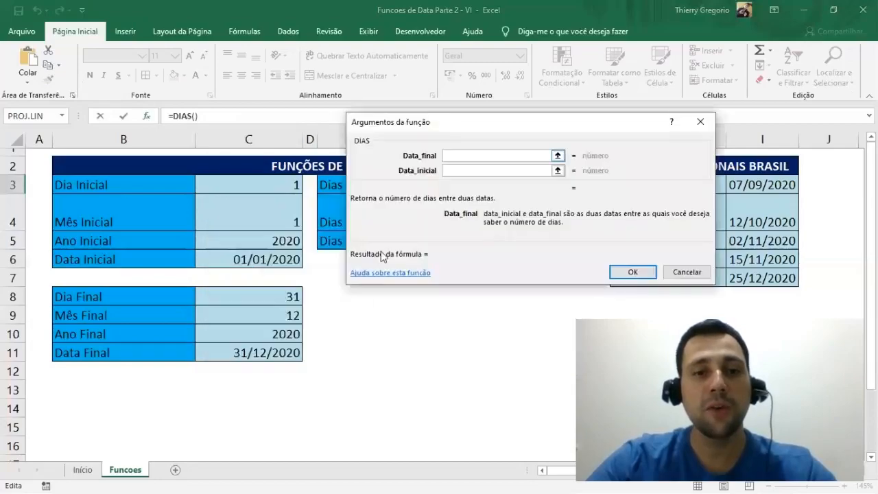
{"action": "left_click", "coordinate": [265, 353]}
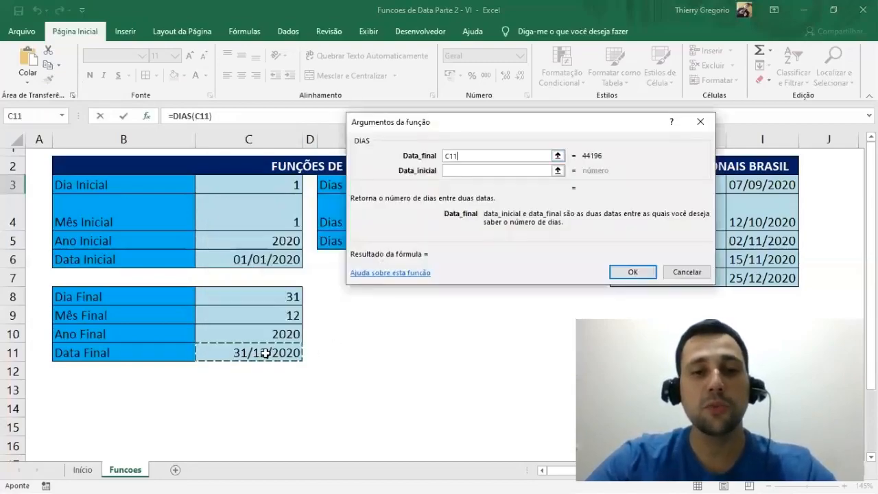
{"action": "left_click", "coordinate": [483, 171]}
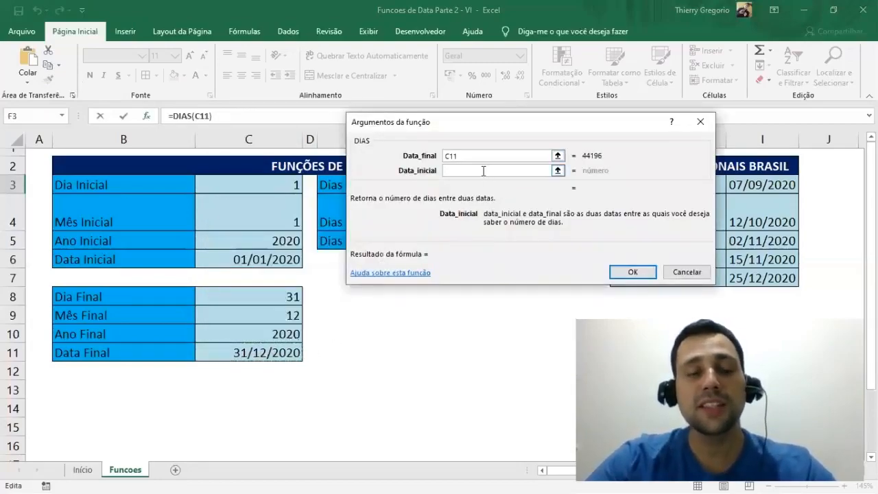
{"action": "left_click", "coordinate": [267, 259]}
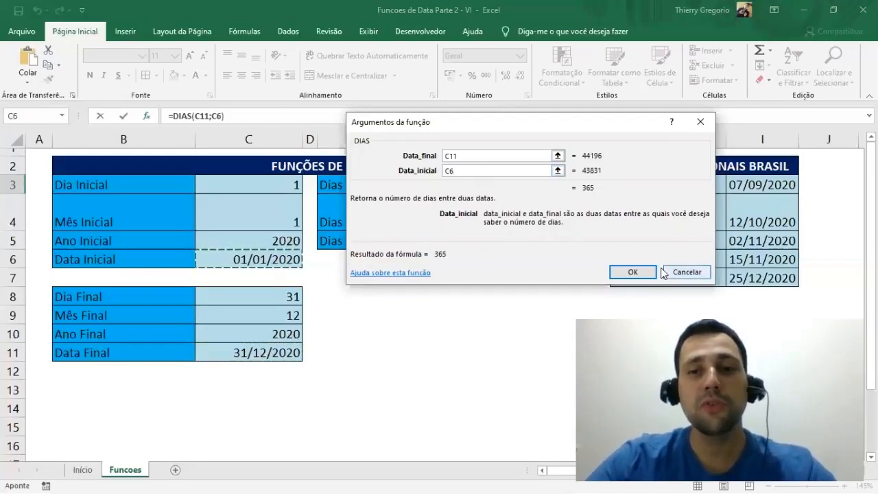
{"action": "left_click", "coordinate": [630, 272]}
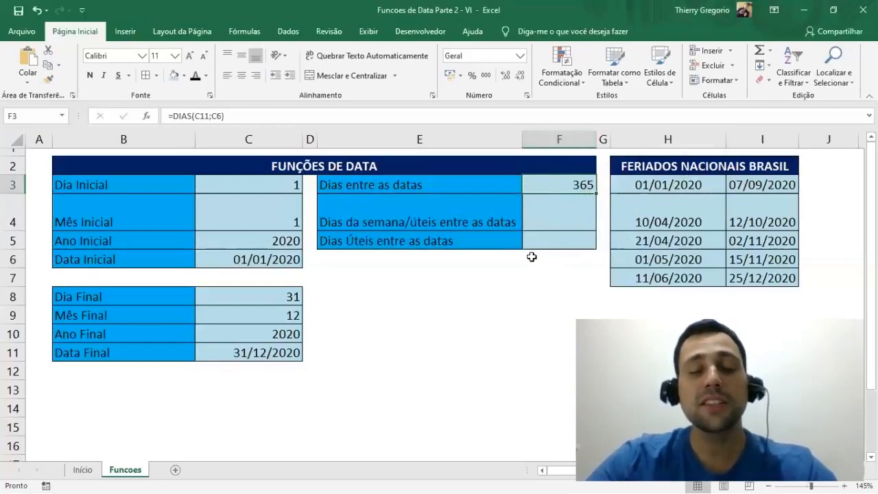
{"action": "left_click", "coordinate": [288, 259]}
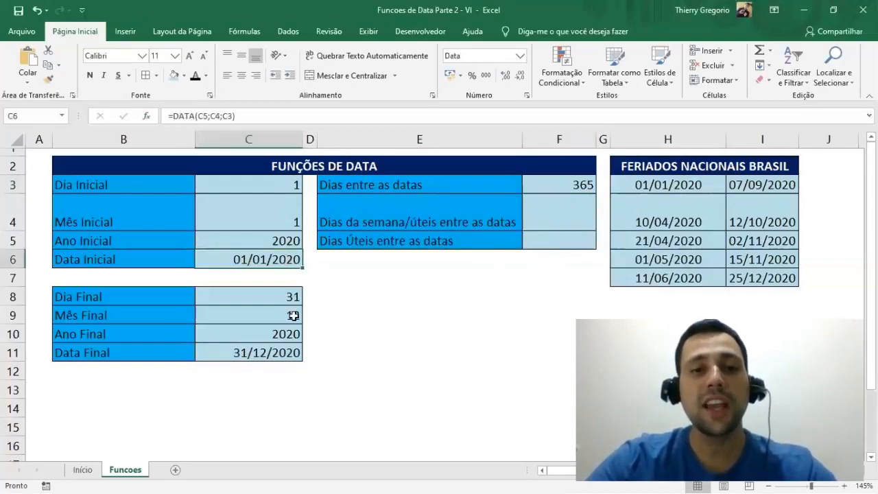
{"action": "left_click", "coordinate": [287, 352]}
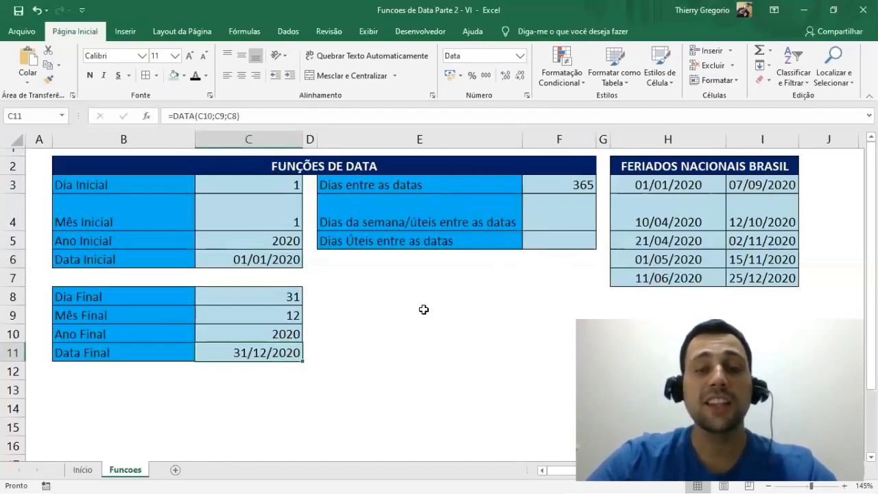
Calculate the weekdays between the dates in F4 with the DIATRABALHOTOTAL function, using C6 as initial date and C11 as final date
{"action": "left_click", "coordinate": [548, 211]}
{"action": "type", "text": "=D"}
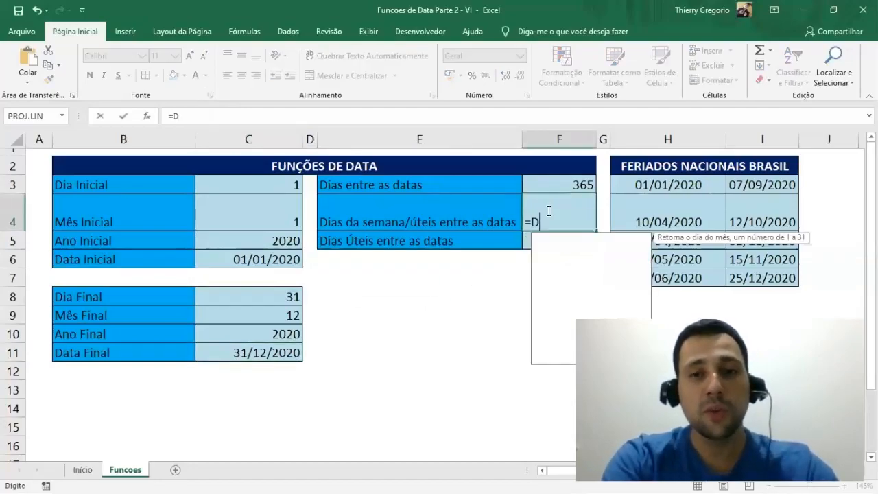
{"action": "type", "text": "IATRABALHOTOTAL("}
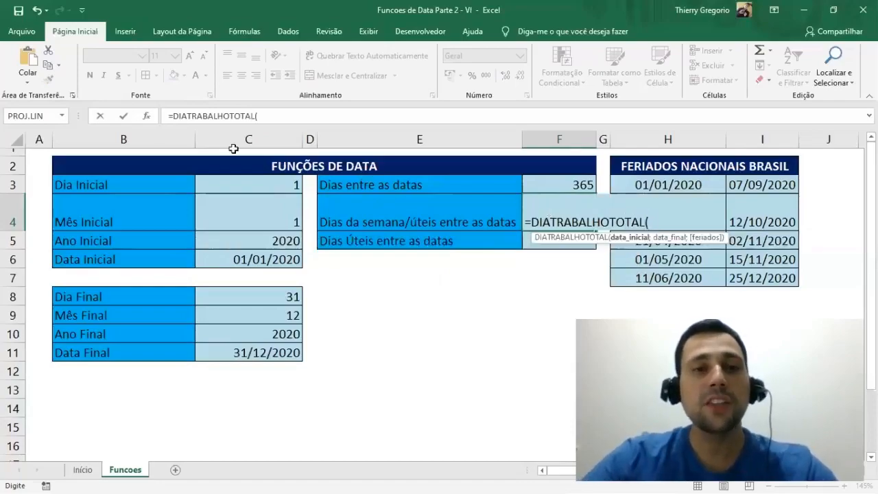
{"action": "type", "text": ")"}
{"action": "key", "text": "ctrl+a"}
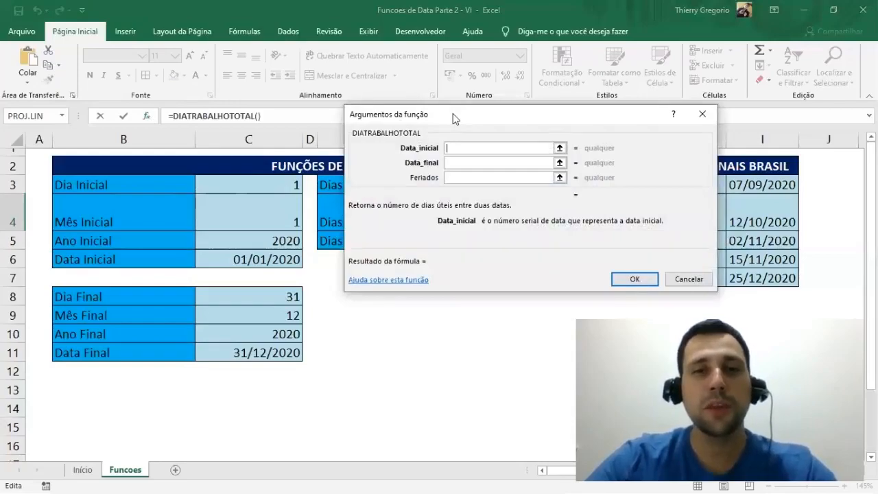
{"action": "left_click_drag", "start_coordinate": [453, 113], "coordinate": [483, 120]}
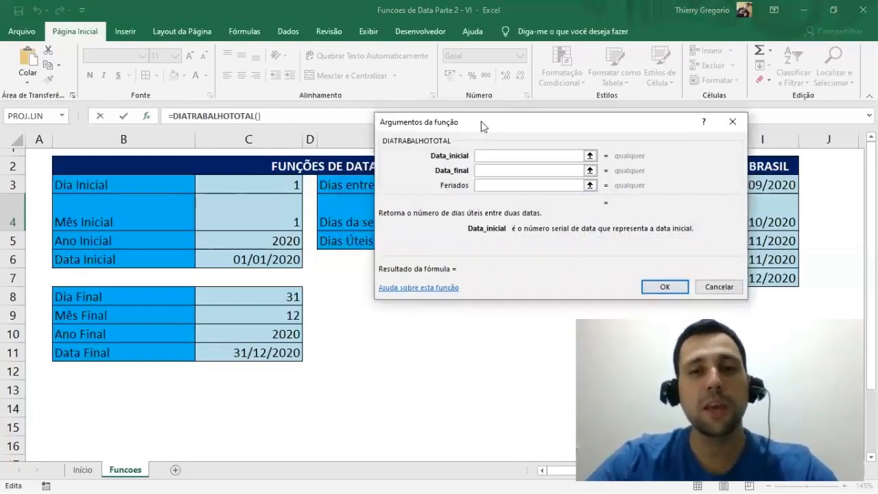
{"action": "left_click", "coordinate": [286, 257]}
{"action": "left_click", "coordinate": [484, 171]}
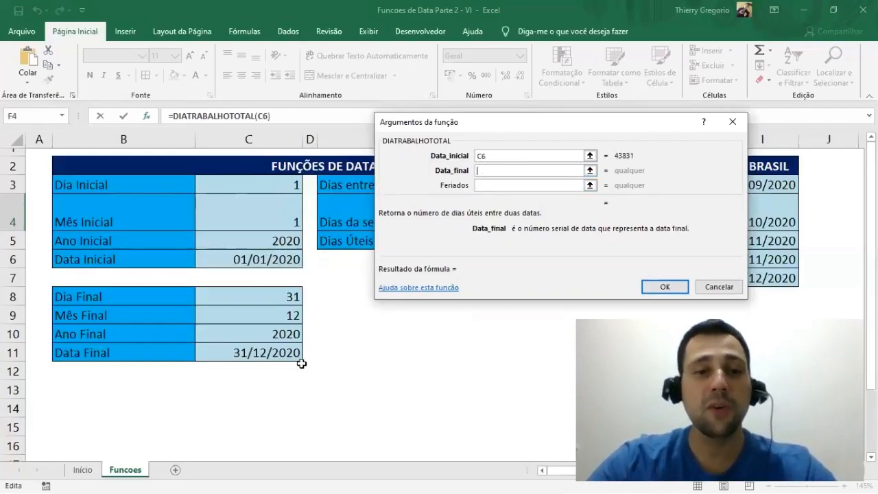
{"action": "left_click", "coordinate": [265, 351]}
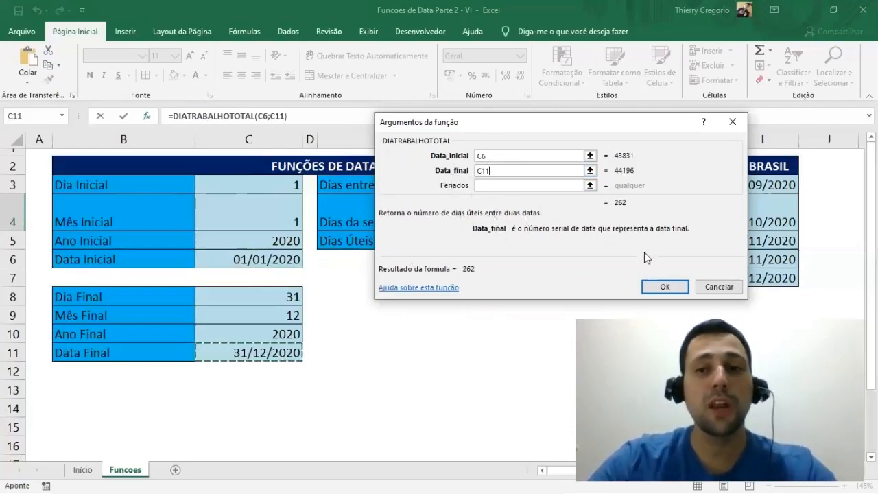
{"action": "left_click", "coordinate": [663, 284]}
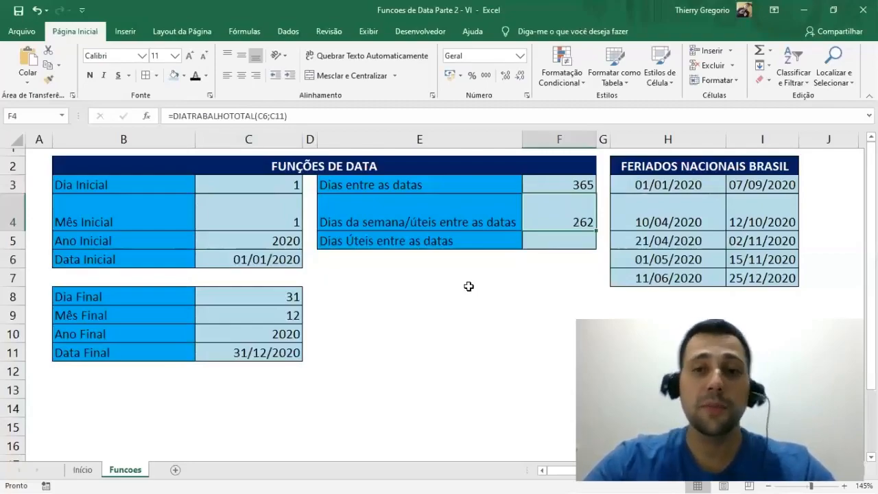
{"action": "left_click", "coordinate": [280, 255]}
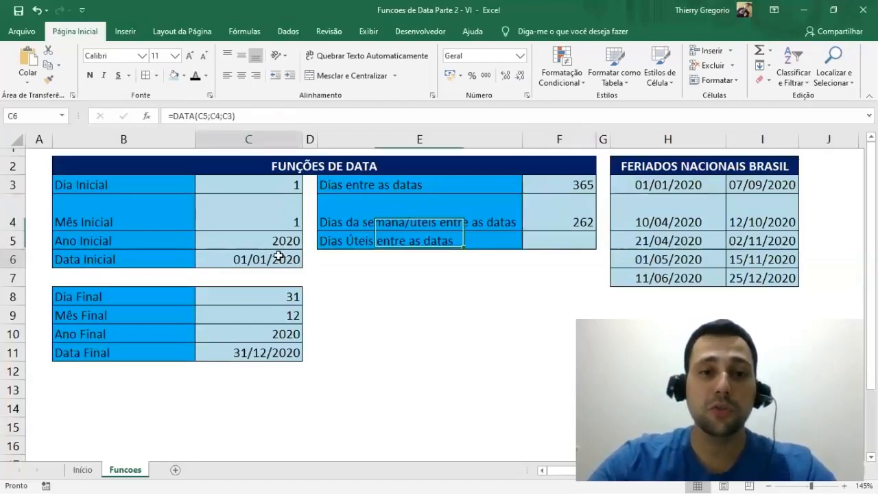
{"action": "left_click", "coordinate": [272, 354]}
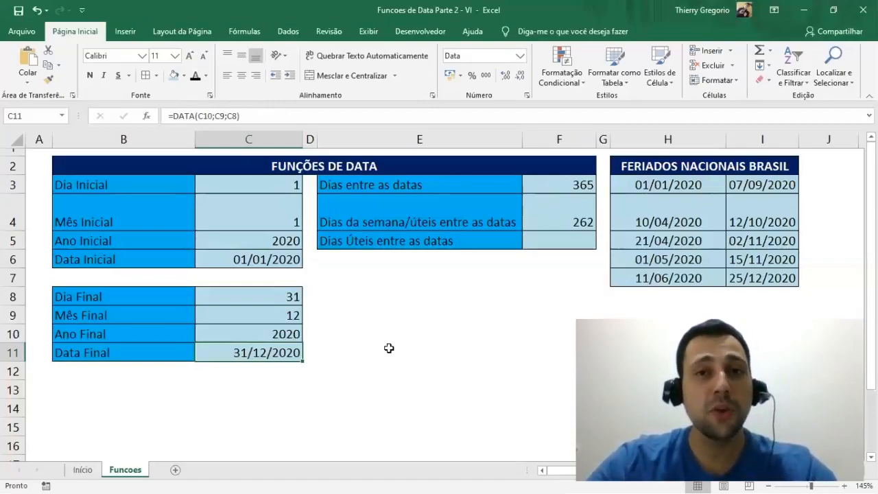
Start a DIATRABALHOTOTAL function in F5 for the working days, with C6 as initial date and C11 as final date
{"action": "left_click", "coordinate": [524, 239]}
{"action": "type", "text": "="}
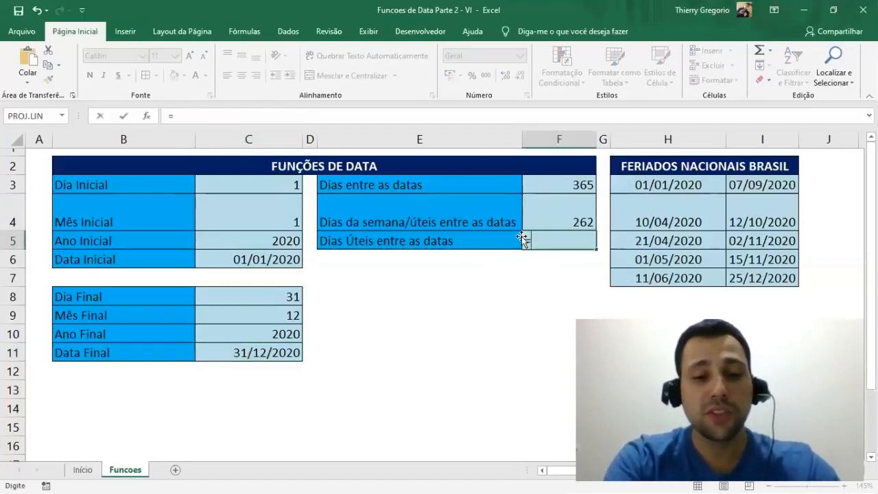
{"action": "type", "text": "DIATRABALHO"}
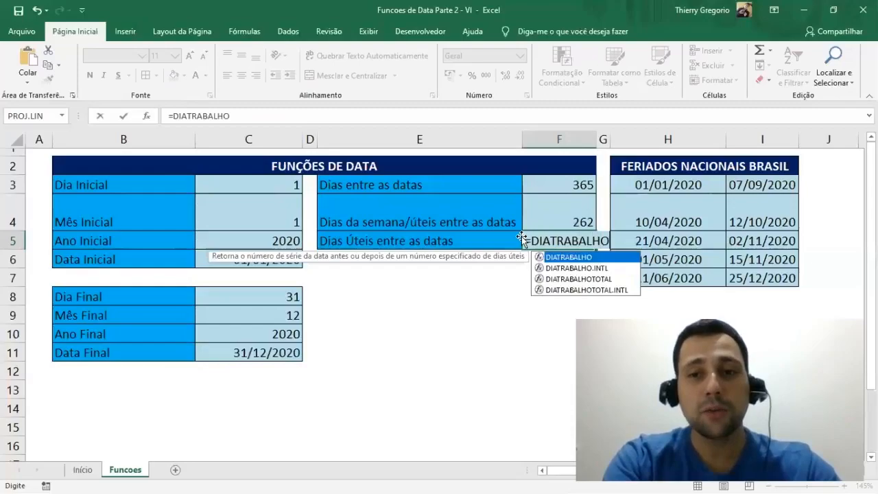
{"action": "type", "text": "TOTAL("}
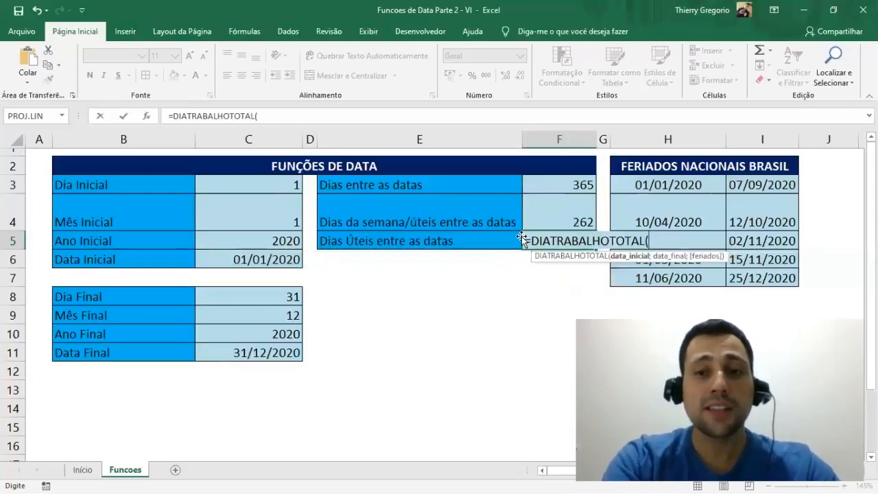
{"action": "left_click", "coordinate": [148, 115]}
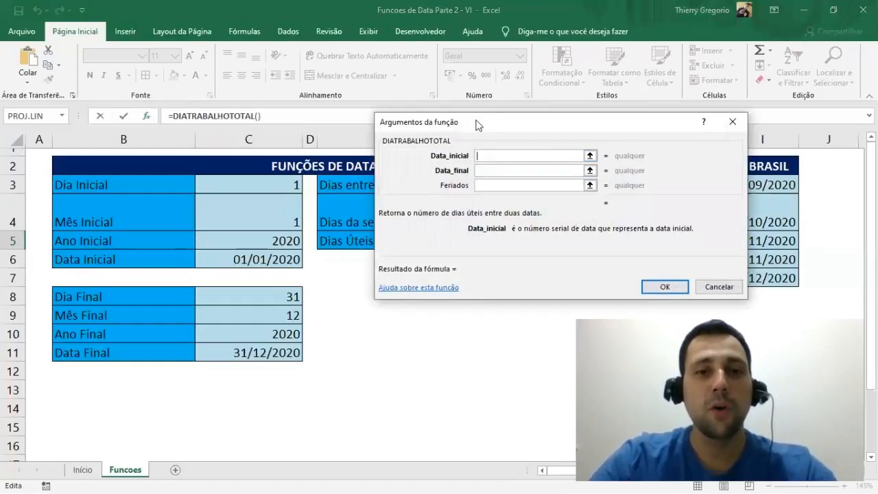
{"action": "left_click_drag", "start_coordinate": [478, 125], "coordinate": [421, 140]}
{"action": "left_click", "coordinate": [253, 258]}
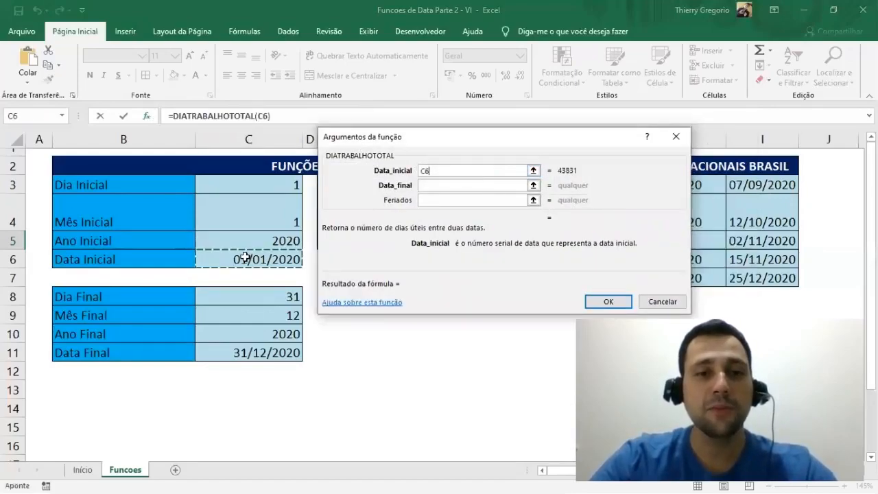
{"action": "left_click", "coordinate": [454, 185]}
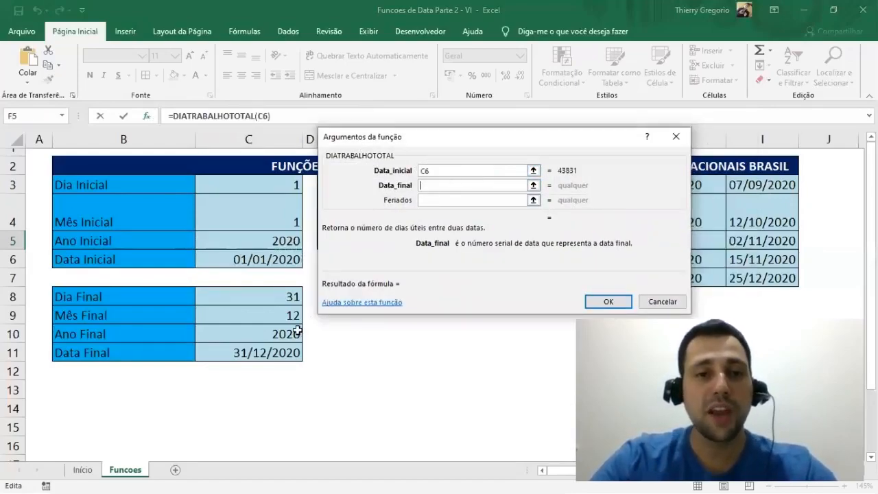
{"action": "left_click", "coordinate": [269, 351]}
{"action": "left_click_drag", "start_coordinate": [478, 134], "coordinate": [287, 144]}
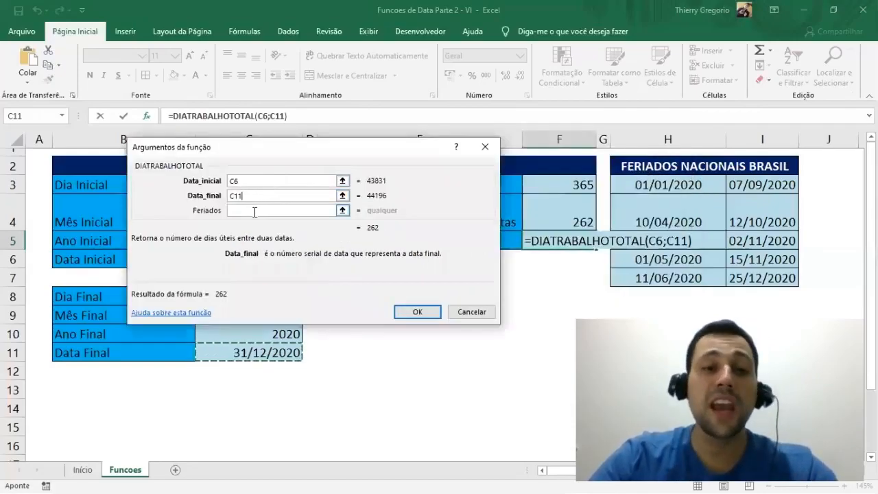
Set the Feriados argument to the national holidays range H3:I7 and complete the F5 formula
{"action": "left_click", "coordinate": [253, 211]}
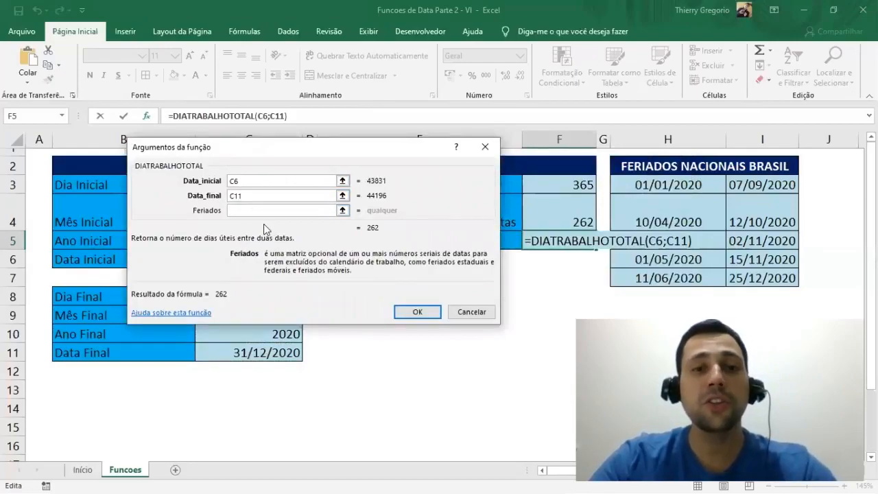
{"action": "left_click", "coordinate": [341, 210]}
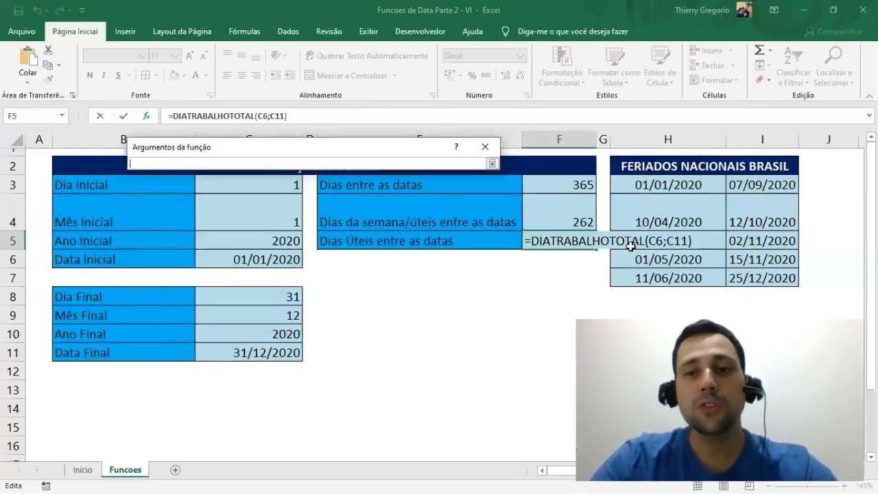
{"action": "left_click", "coordinate": [651, 180]}
{"action": "left_click_drag", "start_coordinate": [651, 180], "coordinate": [745, 272]}
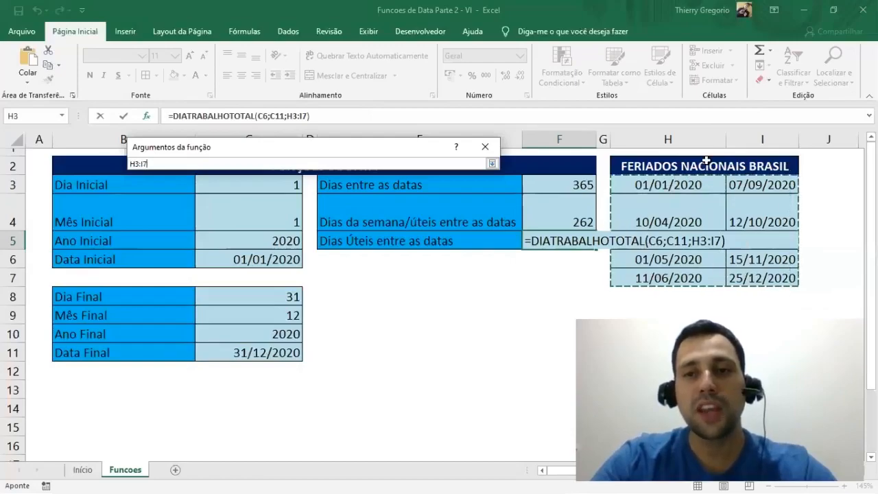
{"action": "left_click", "coordinate": [492, 164]}
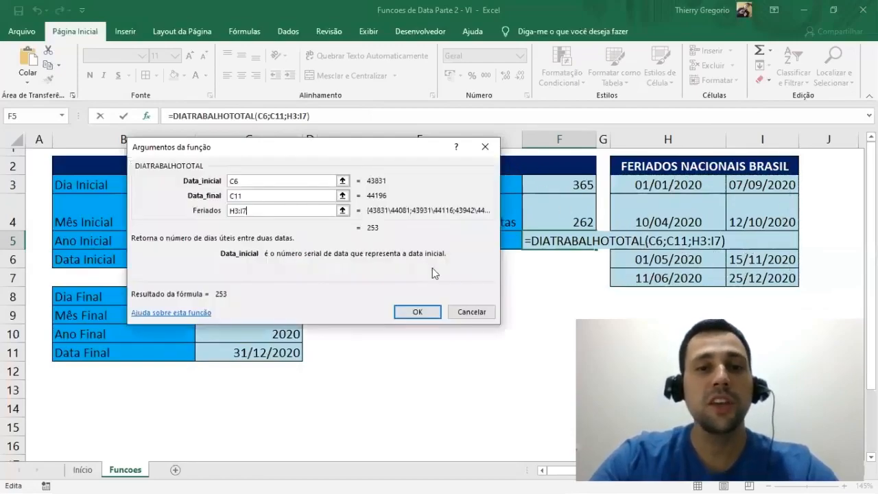
{"action": "left_click", "coordinate": [417, 312]}
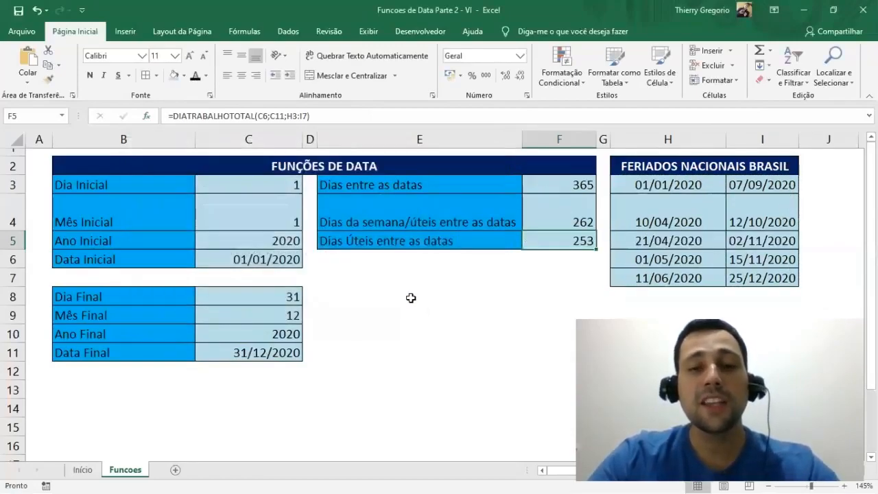